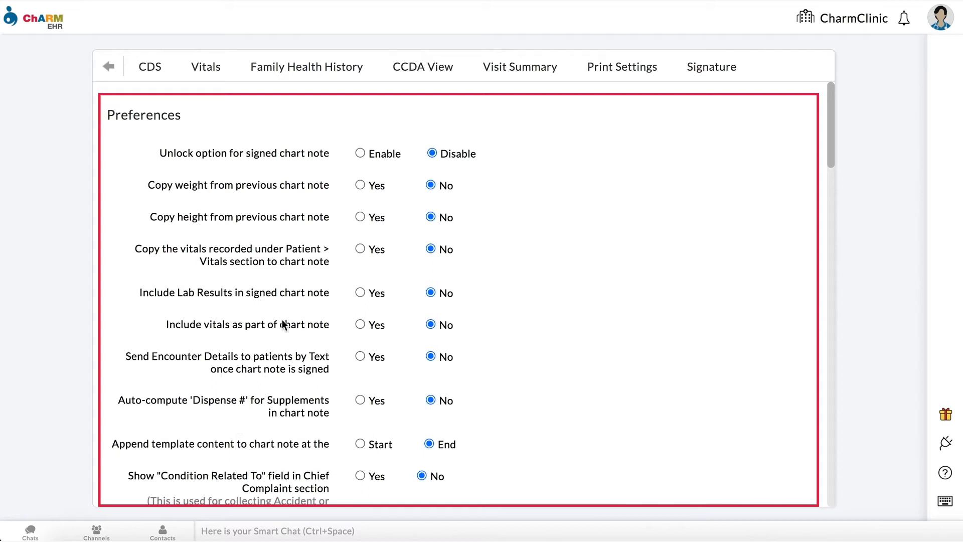
- Enable unlocking of signed chart notes, and turn on copying previous height, copying recorded patient vitals, including lab results, and including vitals
left_click(360, 154)
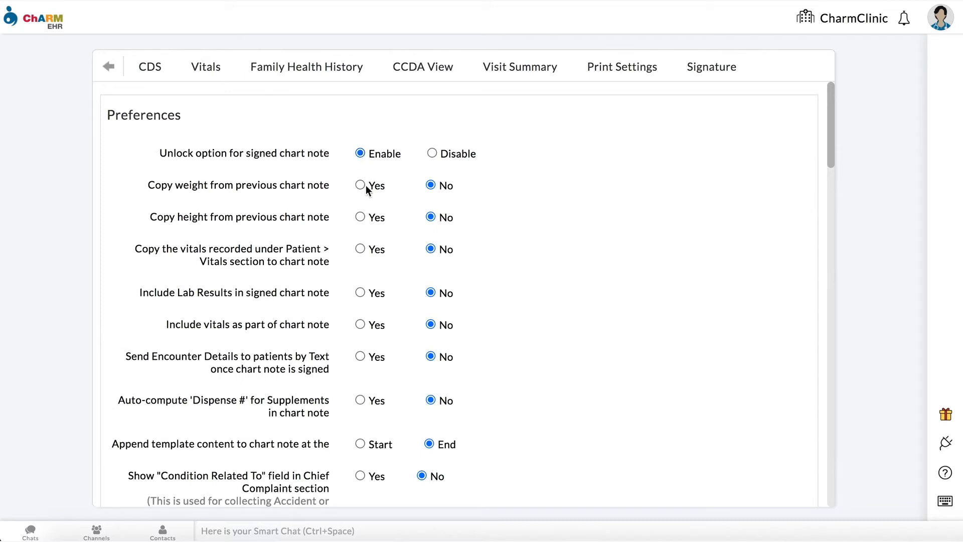
left_click(359, 216)
left_click(360, 248)
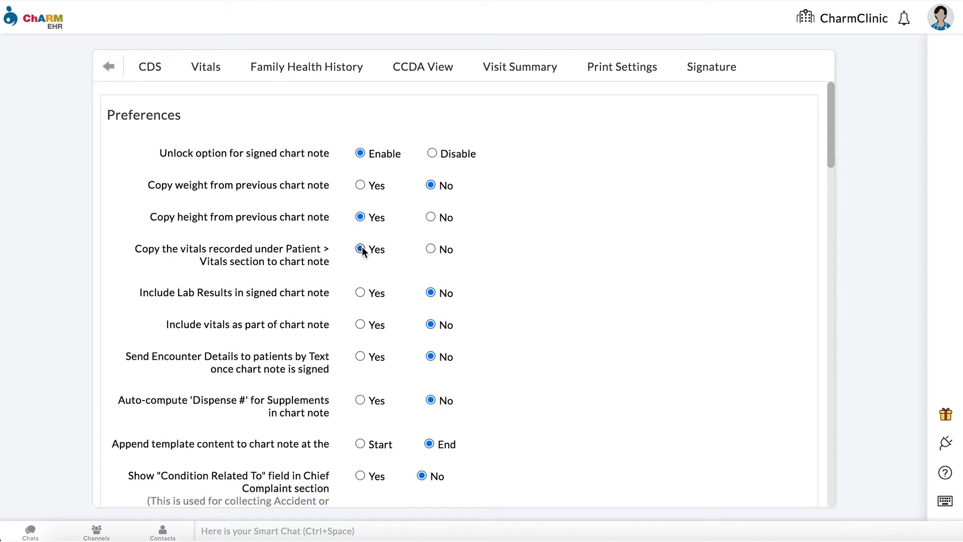
left_click(360, 291)
left_click(360, 325)
- Turn on texting encounter details to patients, auto-computing supplement Dispense #, the "Condition Related To" field, and the Opioid Risk Tool questionnaire
scroll(360, 325, "down", 3)
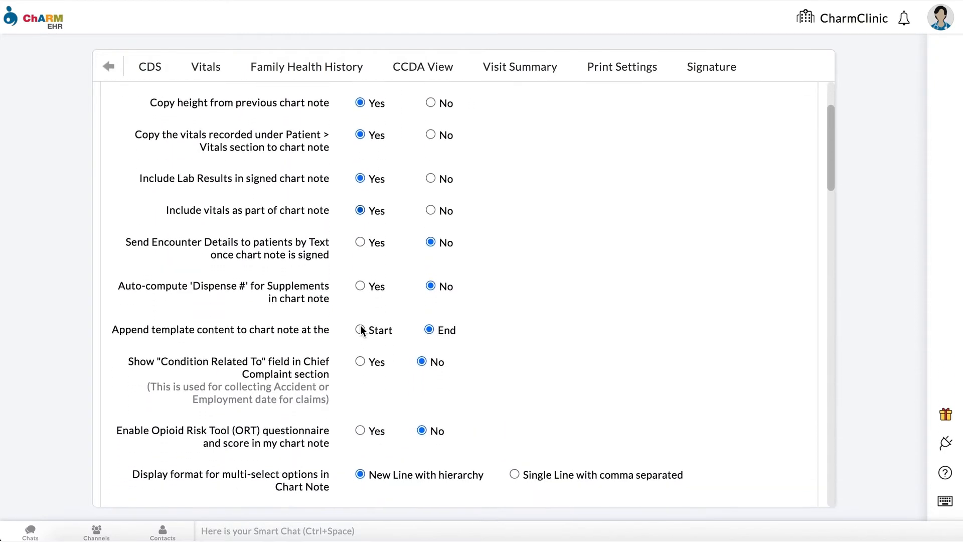
left_click(361, 242)
left_click(360, 285)
left_click(360, 362)
left_click(360, 430)
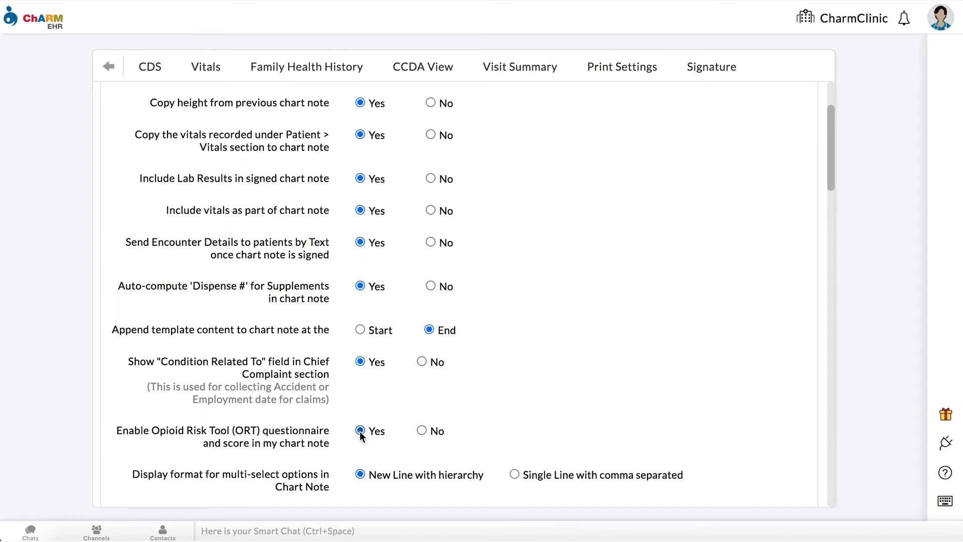
- Set the display format for multi-select options to Single Line with comma separated and save the general preferences
scroll(359, 431, "down", 3)
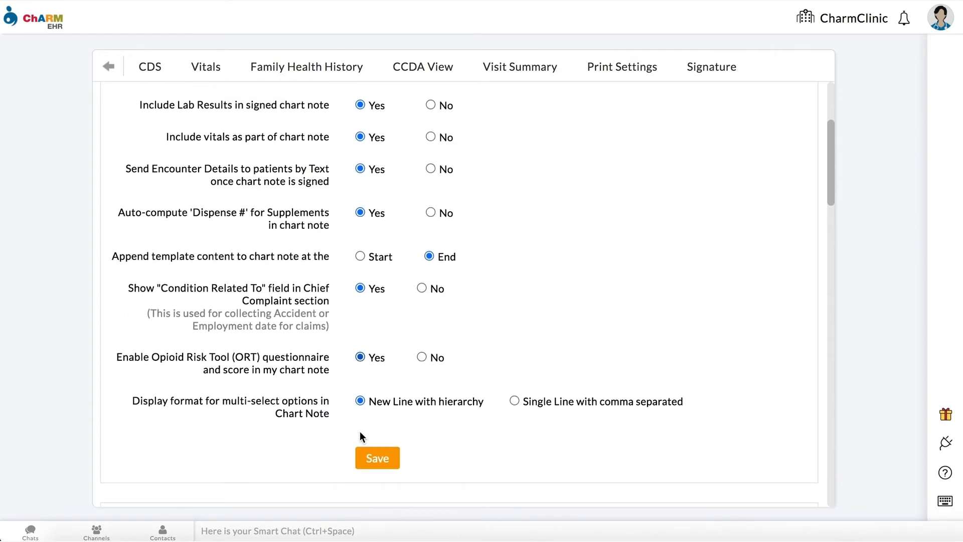
left_click(516, 400)
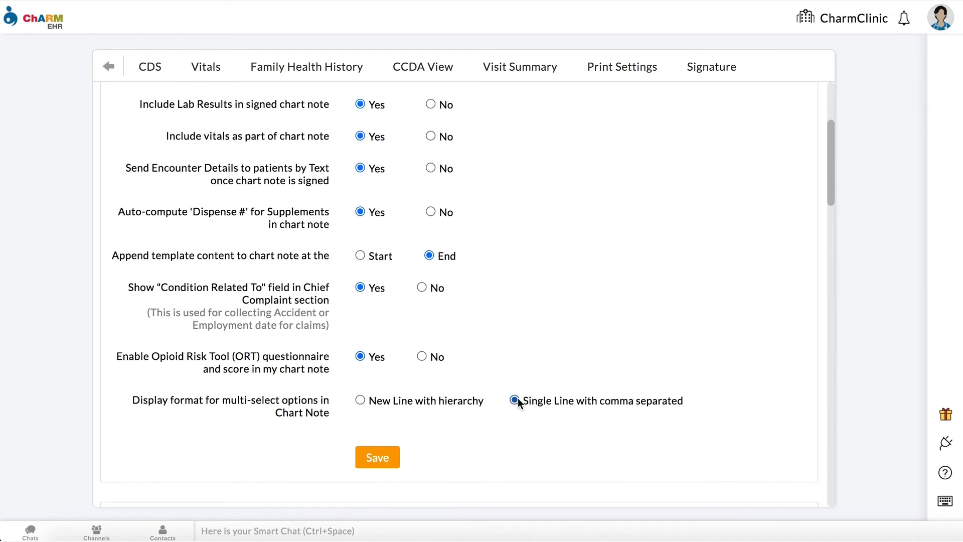
left_click(393, 456)
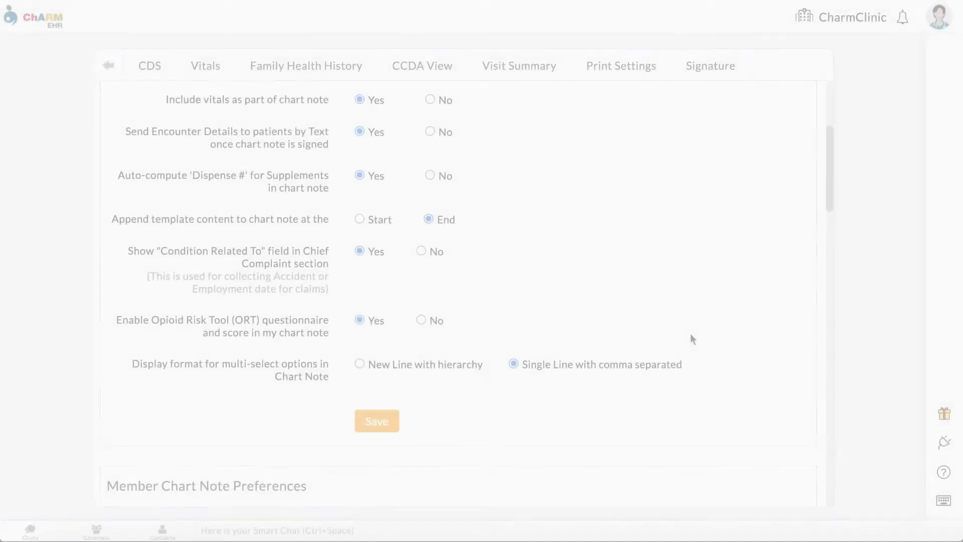
- For the other provider in Member Chart Note Preferences, exclude the Quick and Brief chart types and make Comprehensive the default
scroll(690, 333, "down", 6)
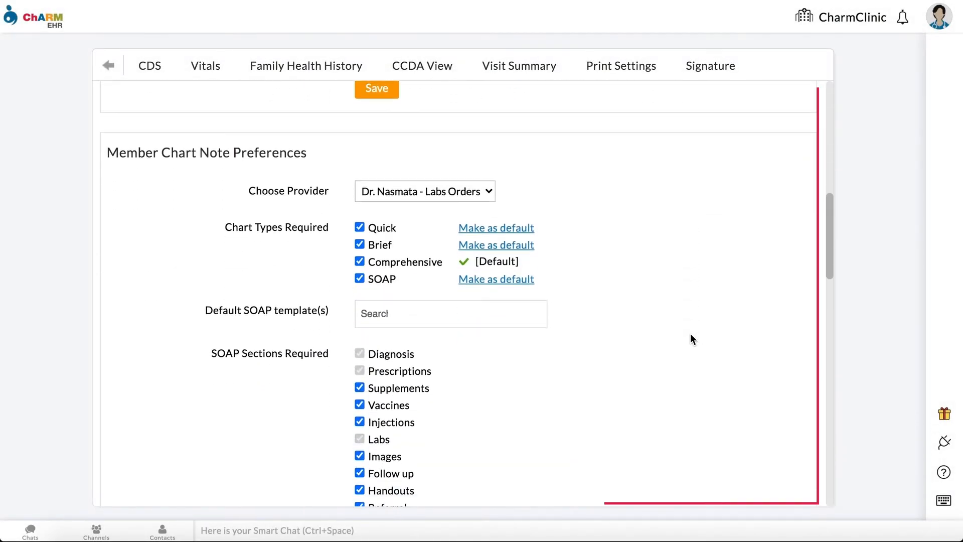
scroll(691, 335, "down", 2)
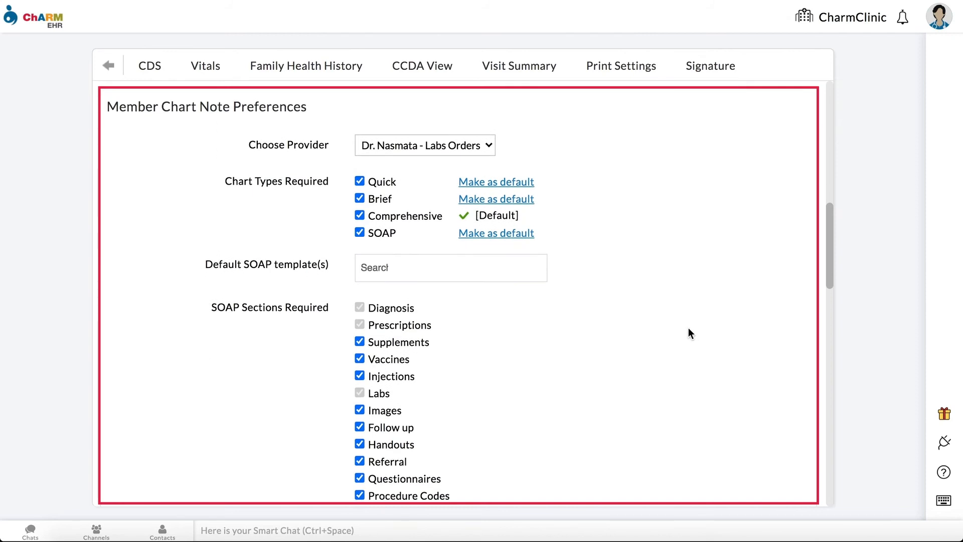
left_click(488, 144)
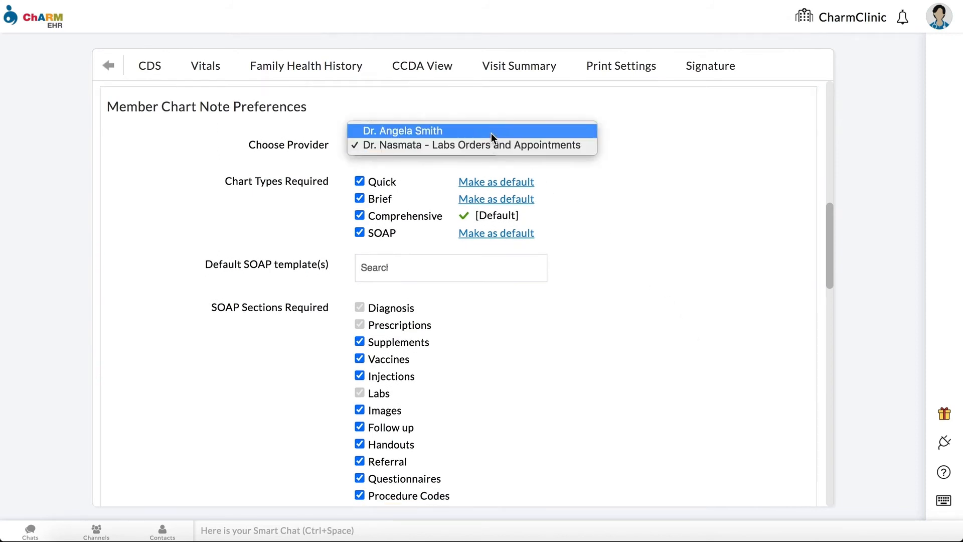
left_click(492, 131)
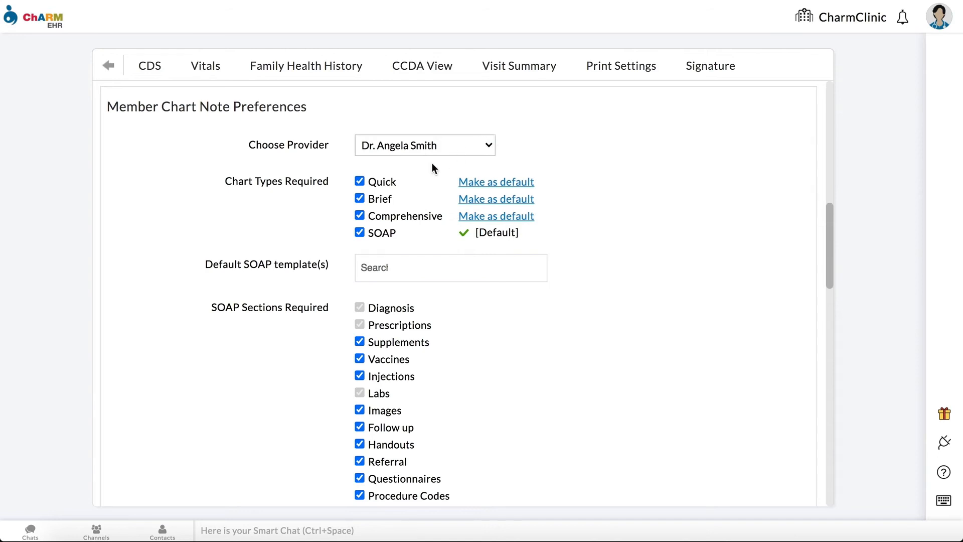
left_click(360, 181)
left_click(360, 199)
left_click(468, 217)
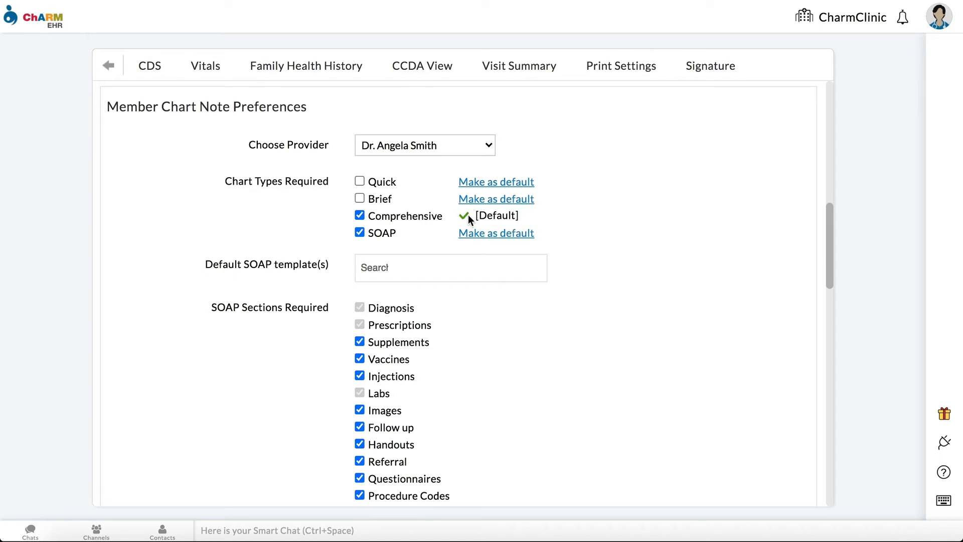
- Add Depression as the provider's default SOAP template
left_click(422, 260)
type("De")
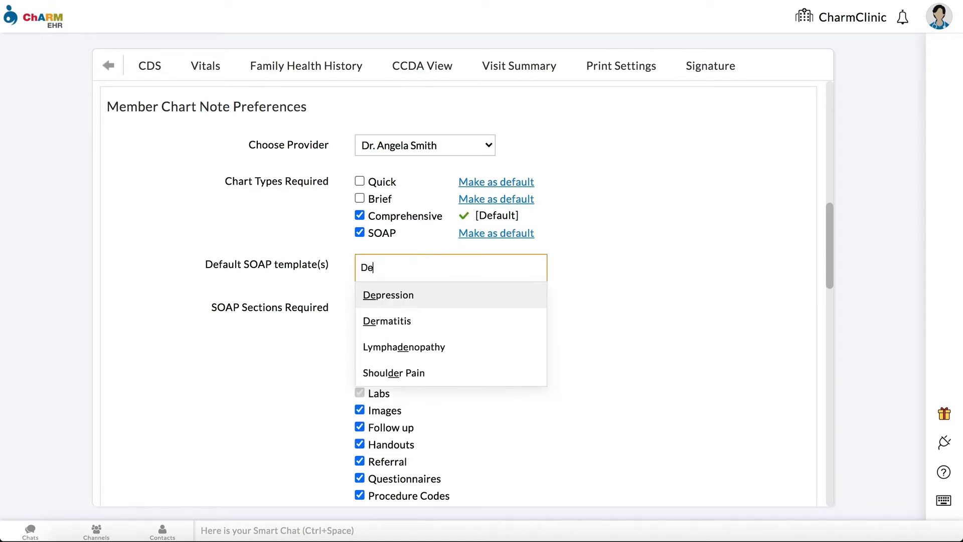
left_click(437, 300)
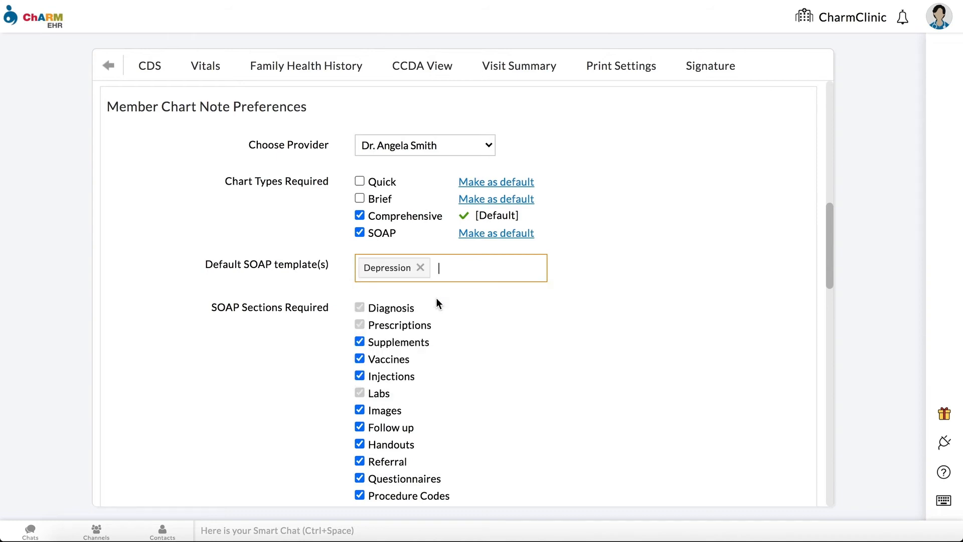
- Remove Supplements and Vaccines from the required SOAP sections and save the member chart note preferences
scroll(437, 299, "down", 2)
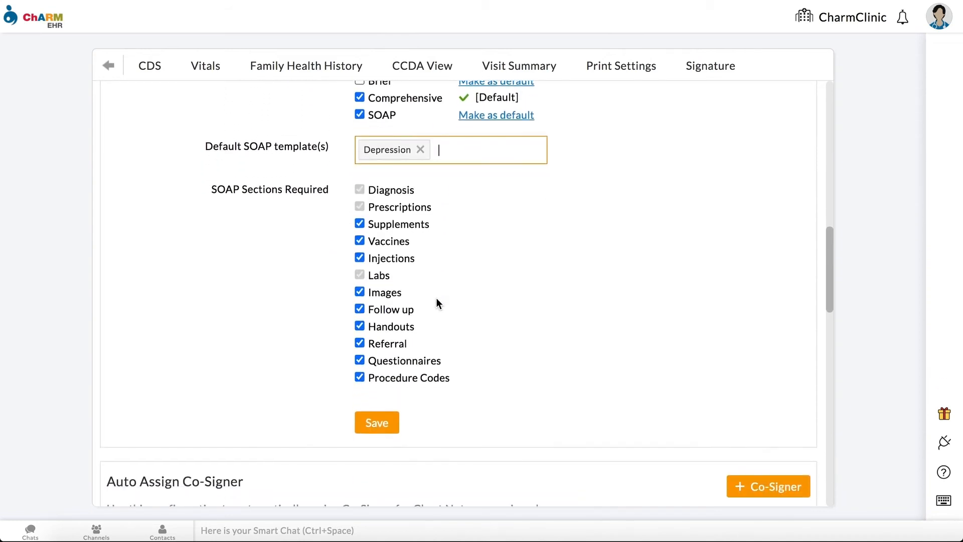
left_click(359, 224)
left_click(359, 240)
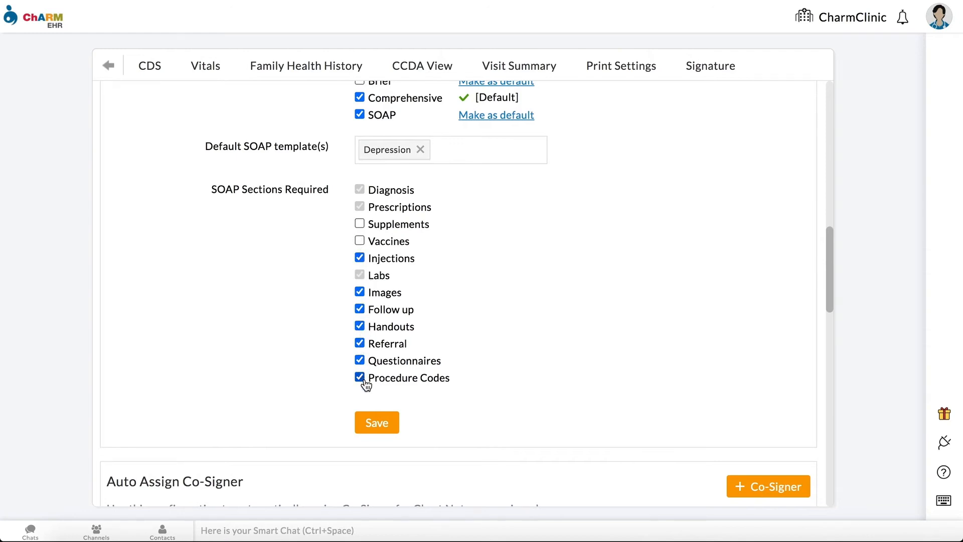
left_click(372, 425)
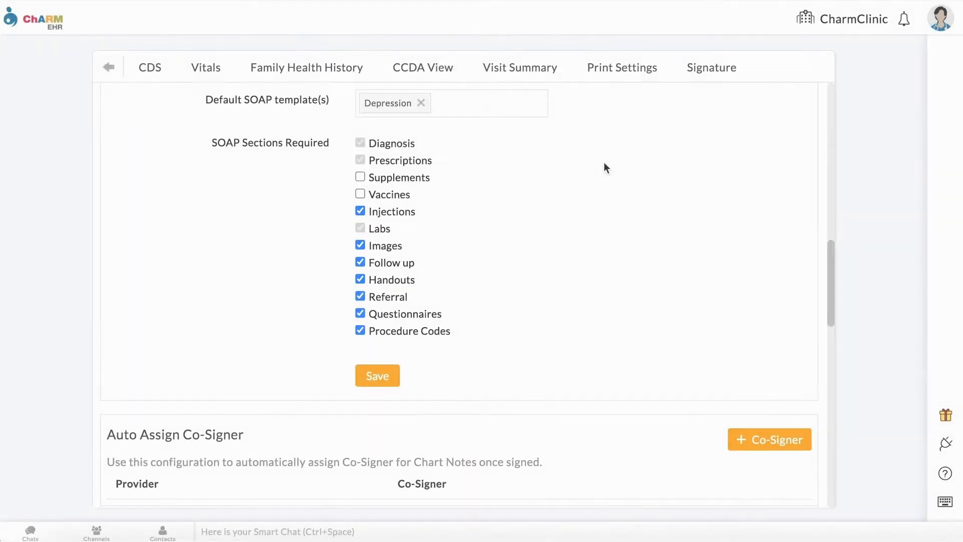
- Add an automatic co-signer rule assigning the Labs Orders and Appointments provider as co-signer for the other provider, and save it
scroll(605, 163, "down", 4)
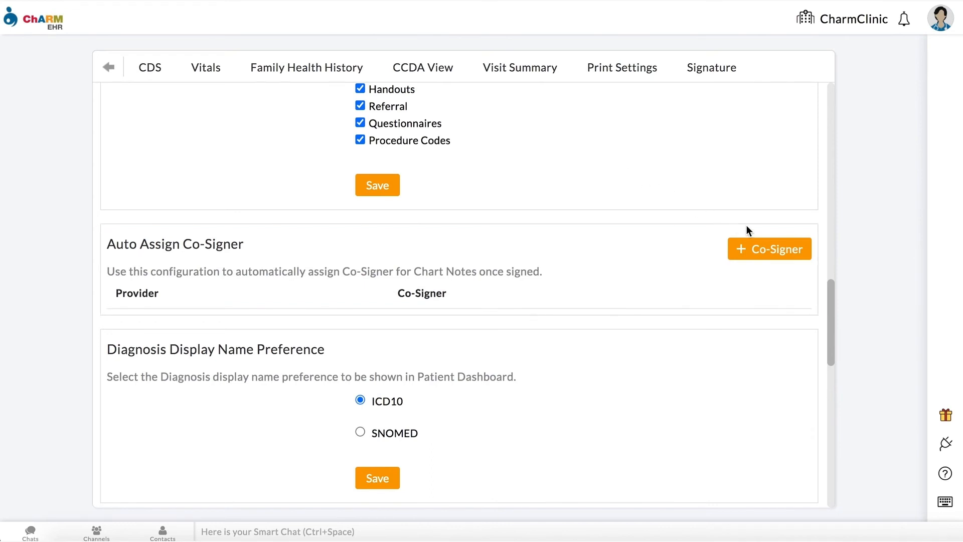
left_click(781, 256)
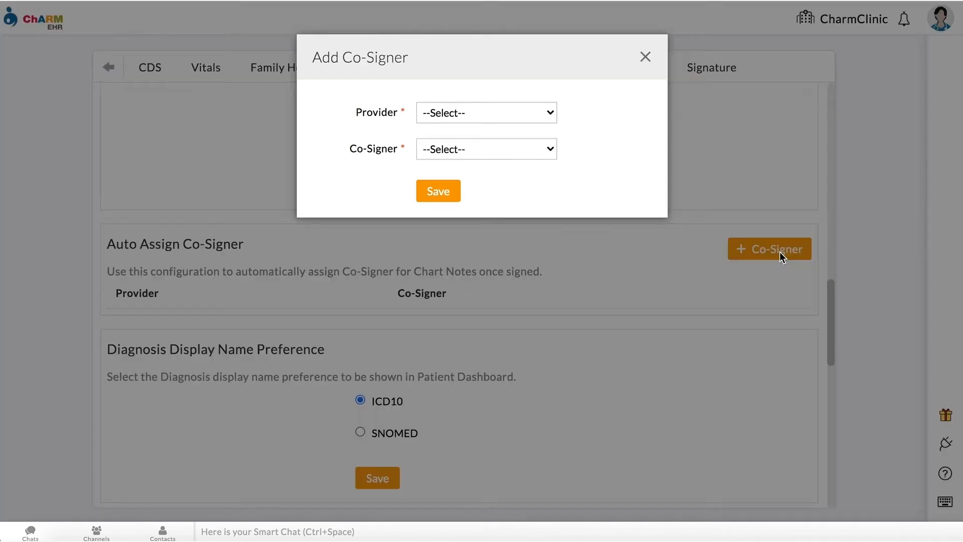
left_click(553, 113)
left_click(550, 127)
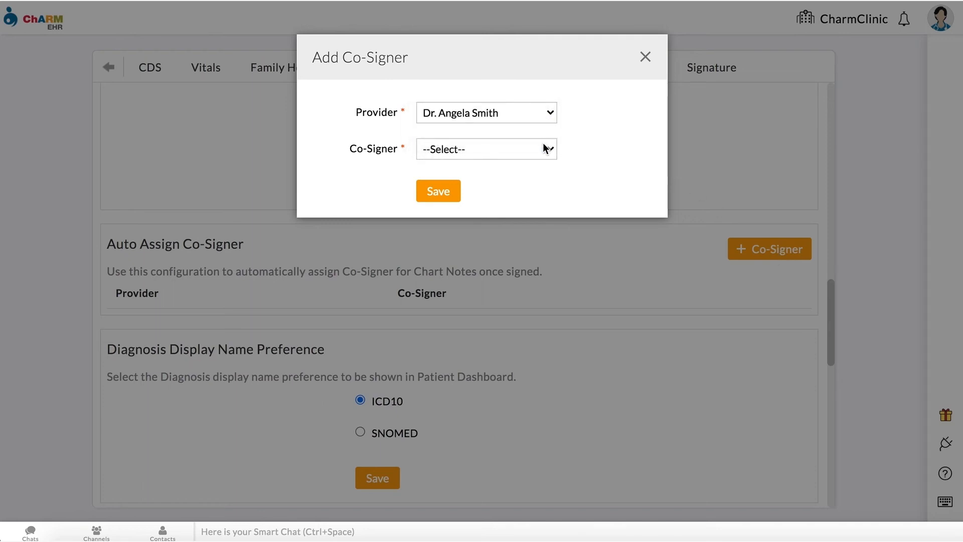
left_click(545, 146)
left_click(545, 159)
left_click(453, 196)
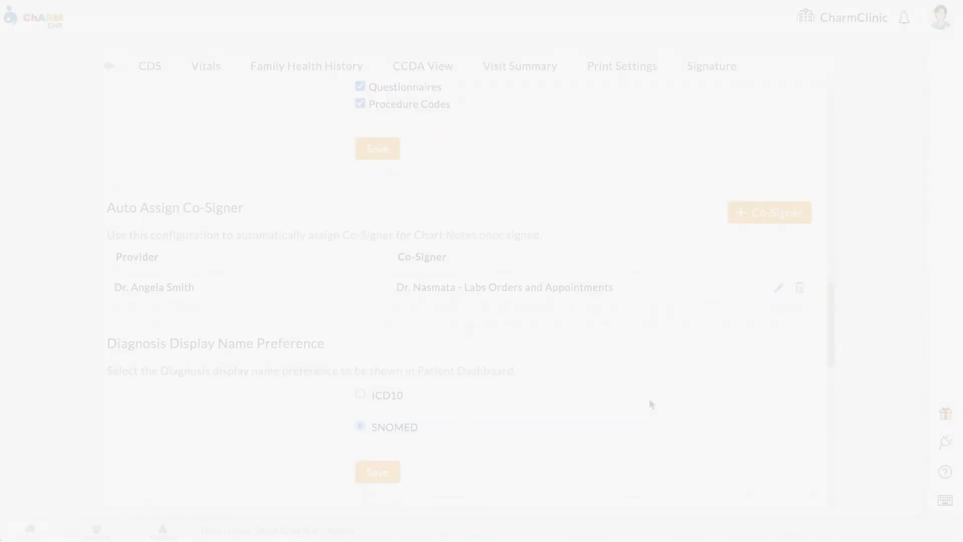
- Set the diagnosis display name preference for the patient dashboard to ICD10 and save it
scroll(648, 398, "down", 5)
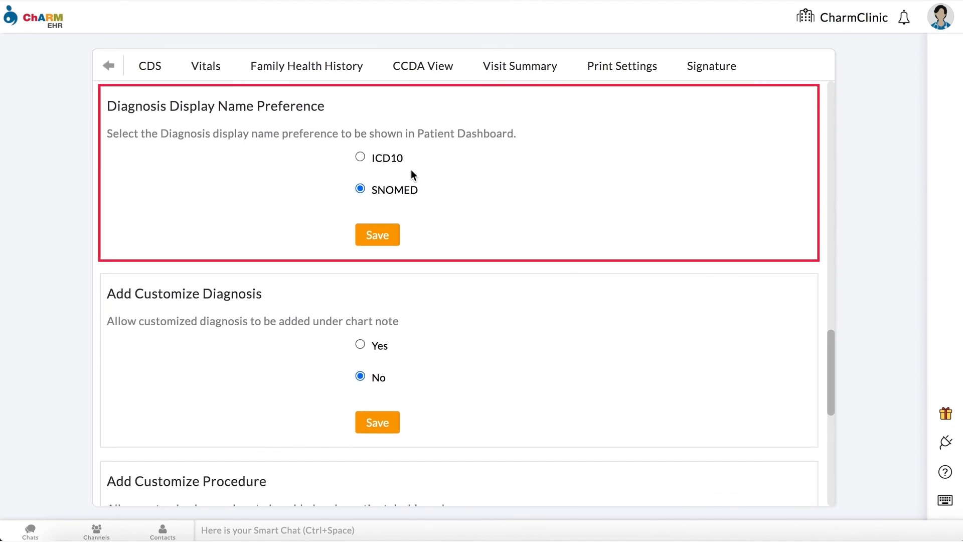
left_click(361, 157)
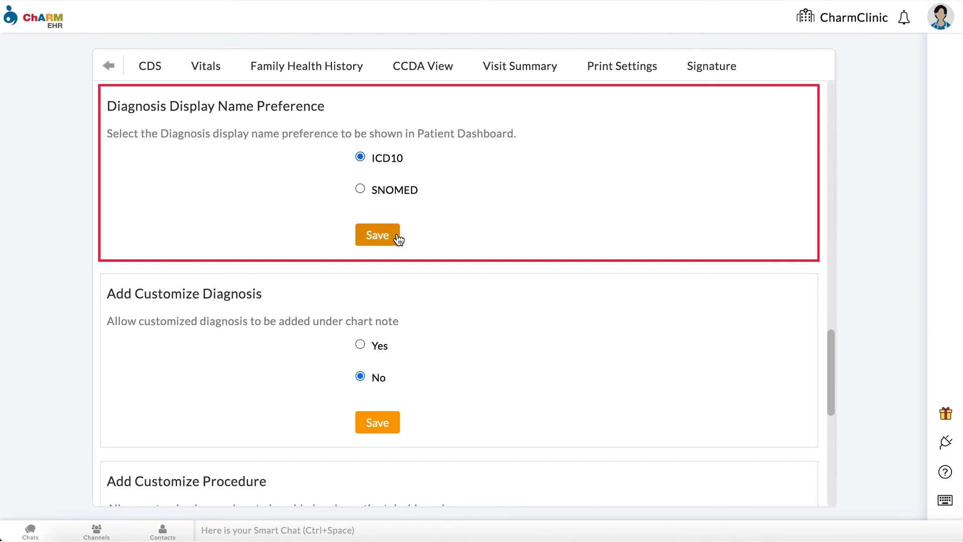
left_click(377, 235)
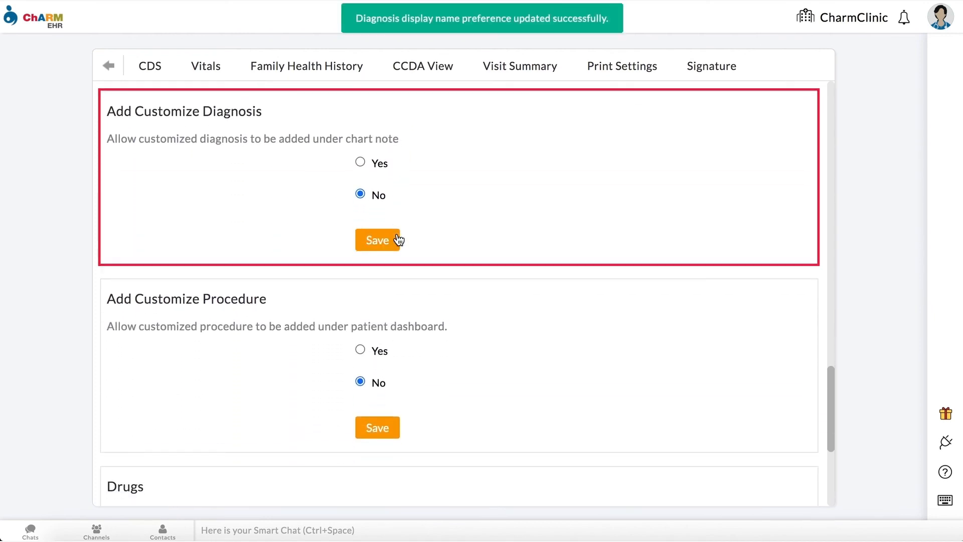
- Allow customized diagnoses under chart notes and customized procedures under the patient dashboard, saving each setting
left_click(359, 162)
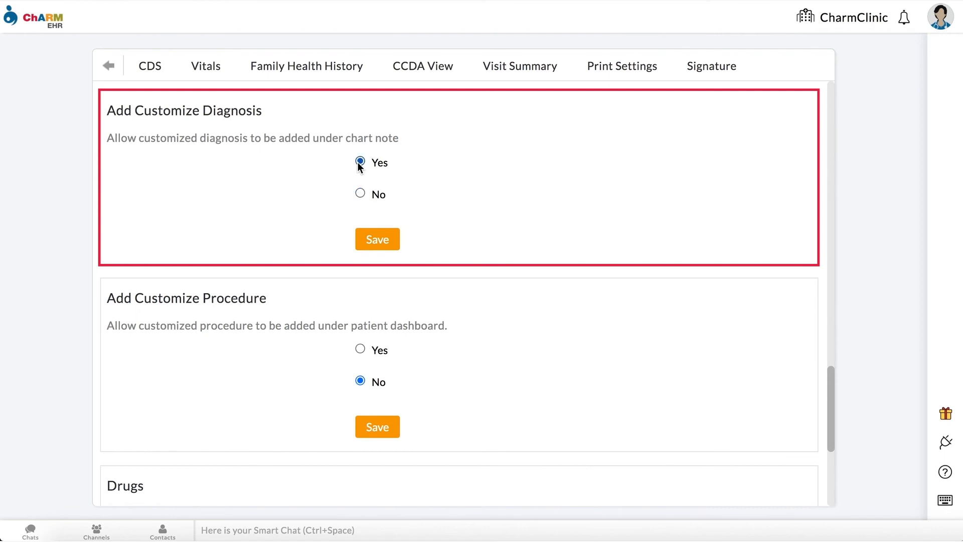
left_click(394, 241)
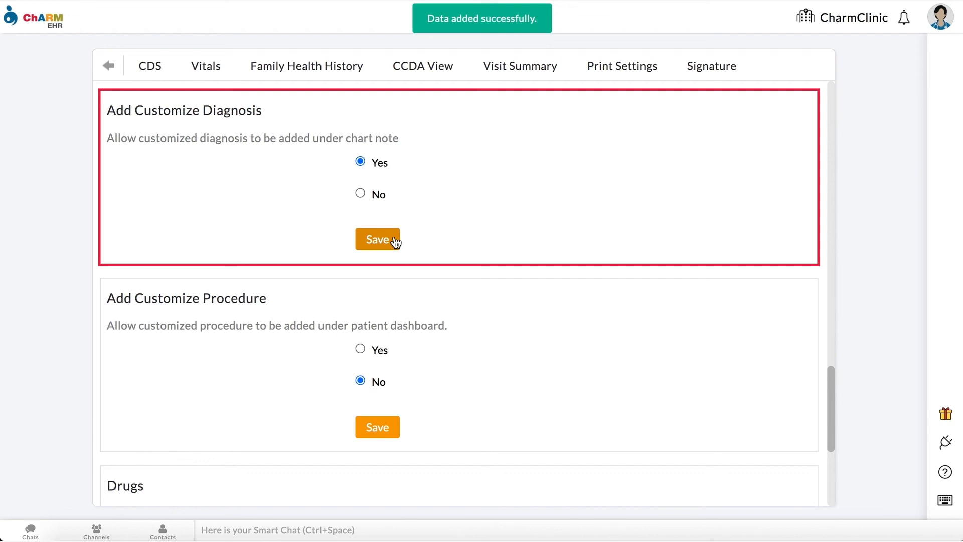
scroll(422, 249, "down", 3)
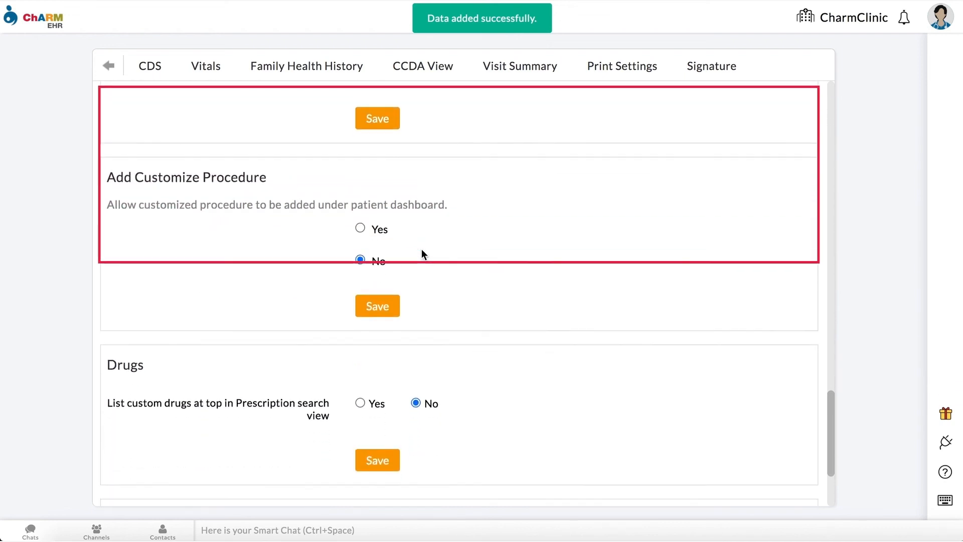
scroll(421, 249, "down", 2)
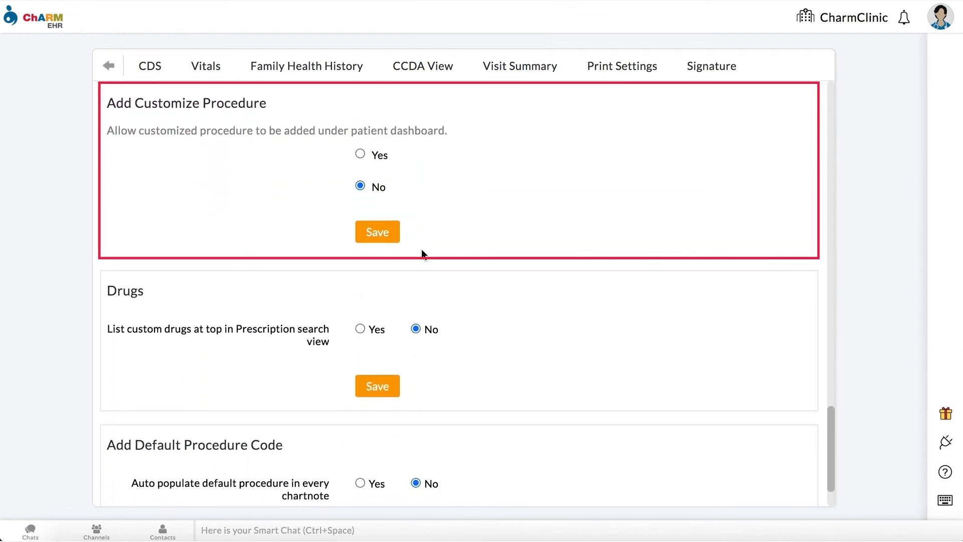
left_click(364, 154)
left_click(398, 234)
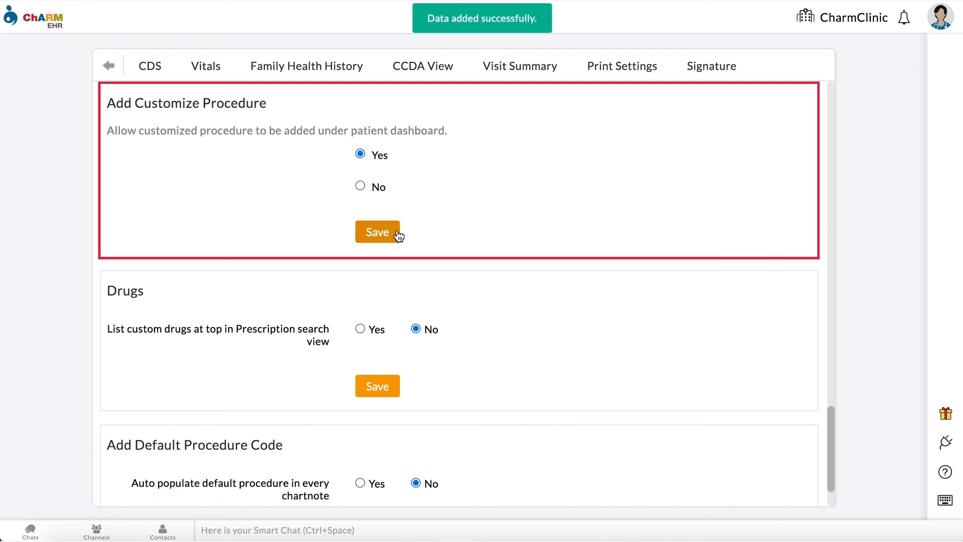
- Set custom drugs to be listed at the top of the prescription search view and save the Drugs setting
scroll(434, 241, "down", 2)
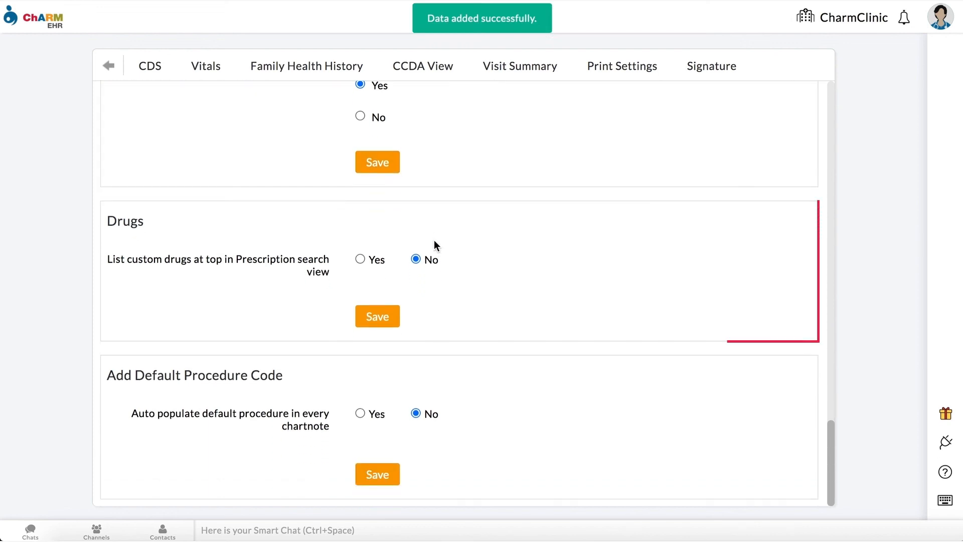
left_click(360, 258)
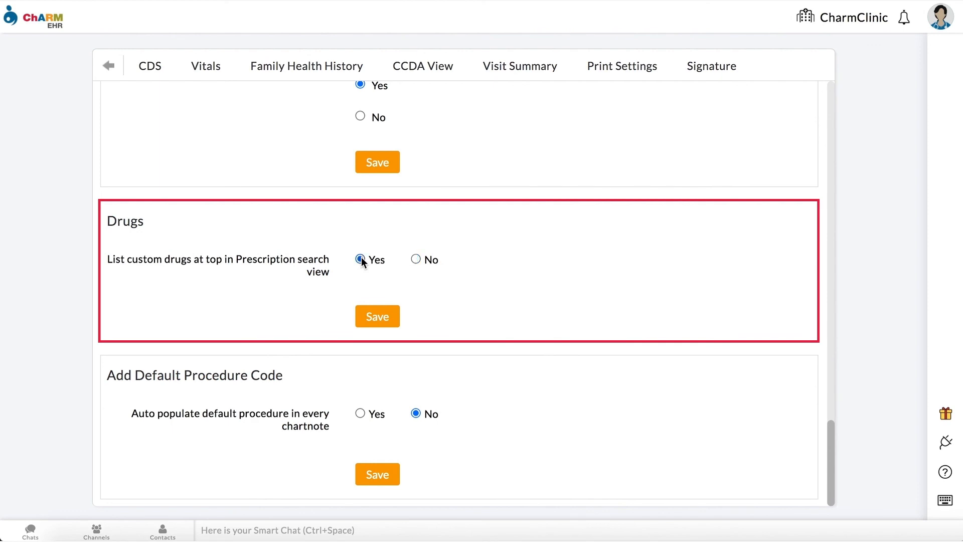
left_click(377, 316)
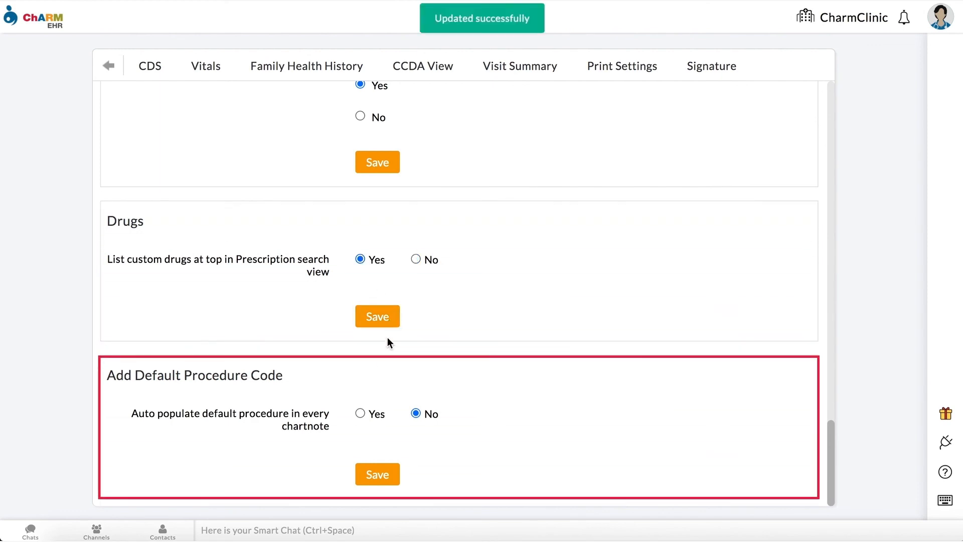
- Enable auto-populating a default procedure in every chart note, add INI5 Initial Intake plus 5 follow ups, and save
left_click(360, 413)
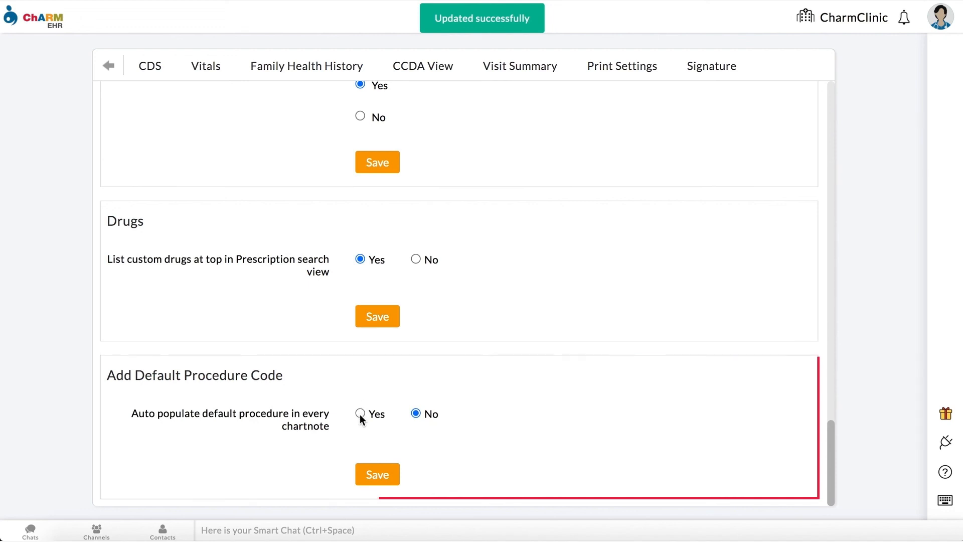
scroll(376, 422, "down", 1)
left_click(381, 423)
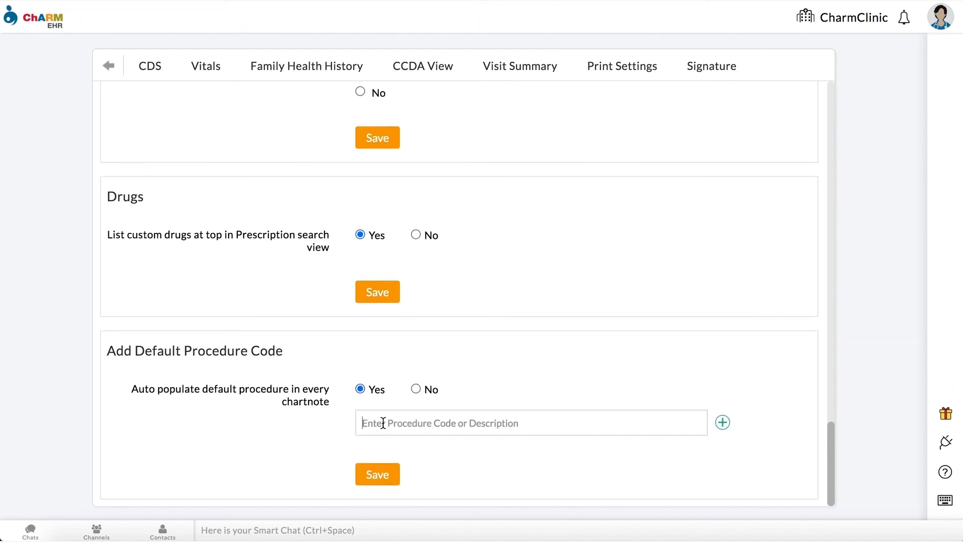
type("Initi")
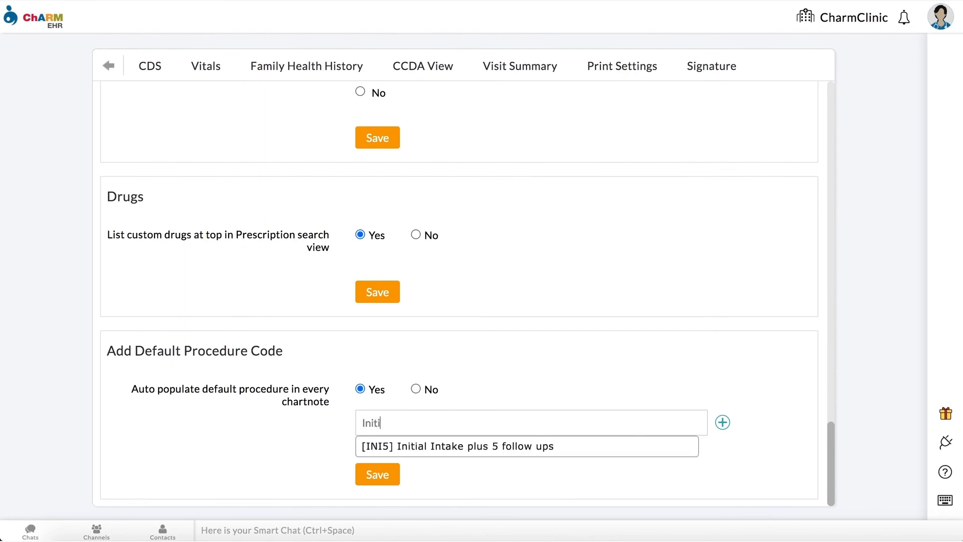
left_click(431, 444)
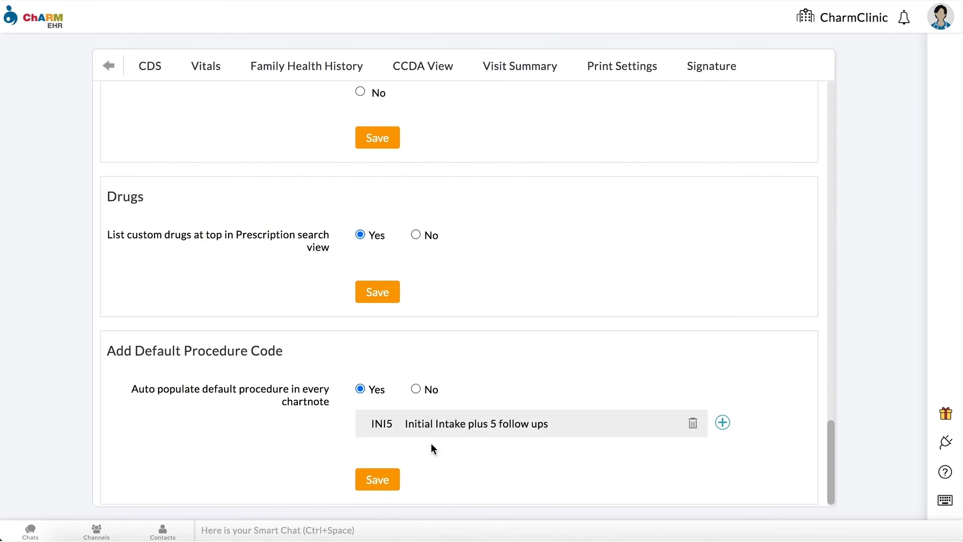
left_click(393, 482)
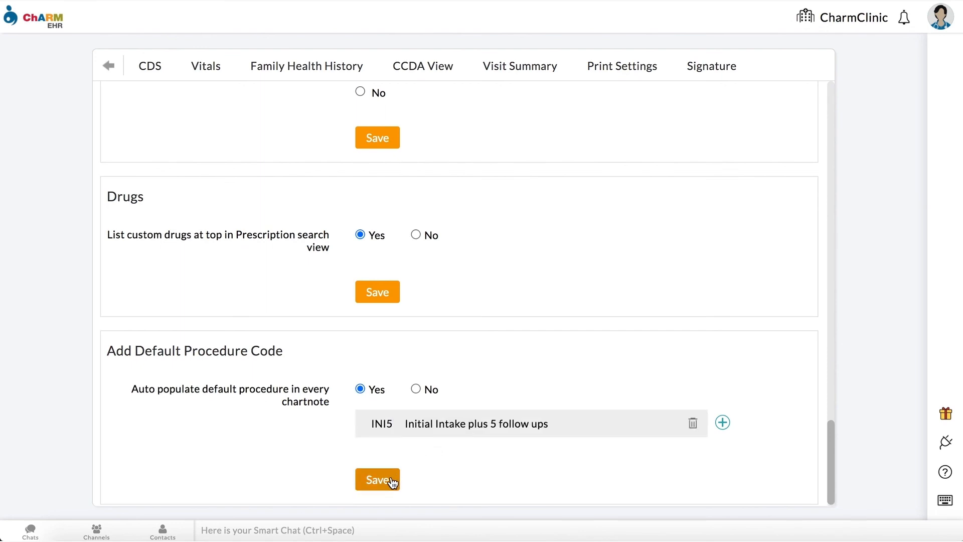